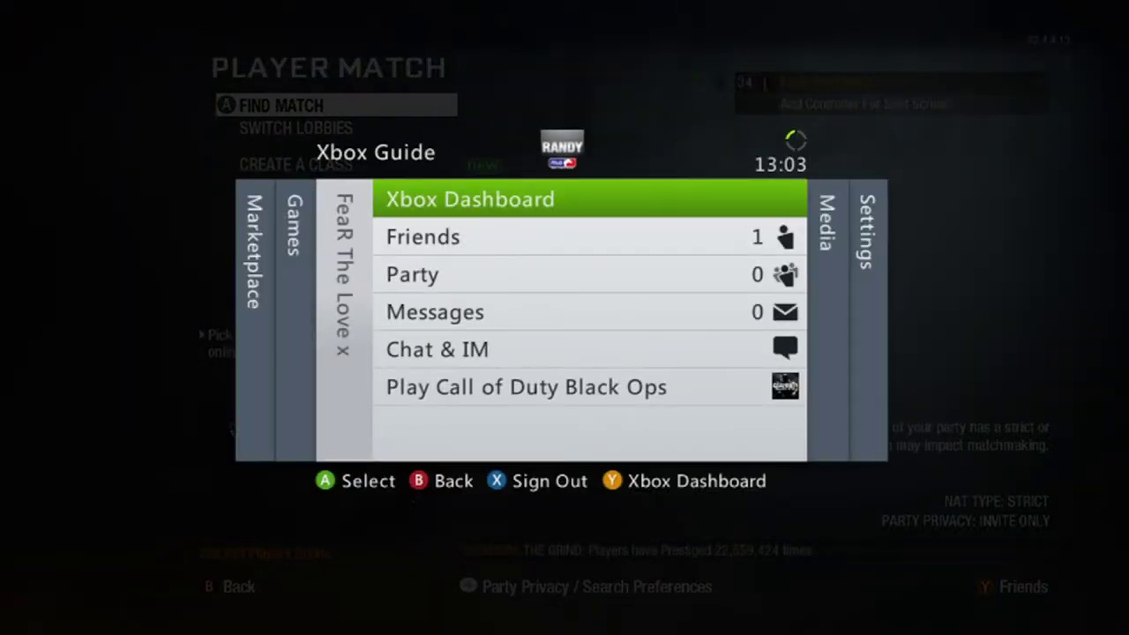
# - Open the console's System Settings from the Xbox Guide
pyautogui.press('Right')
pyautogui.press('Right')
pyautogui.press('Down')
pyautogui.press('Down')
pyautogui.press('Return')
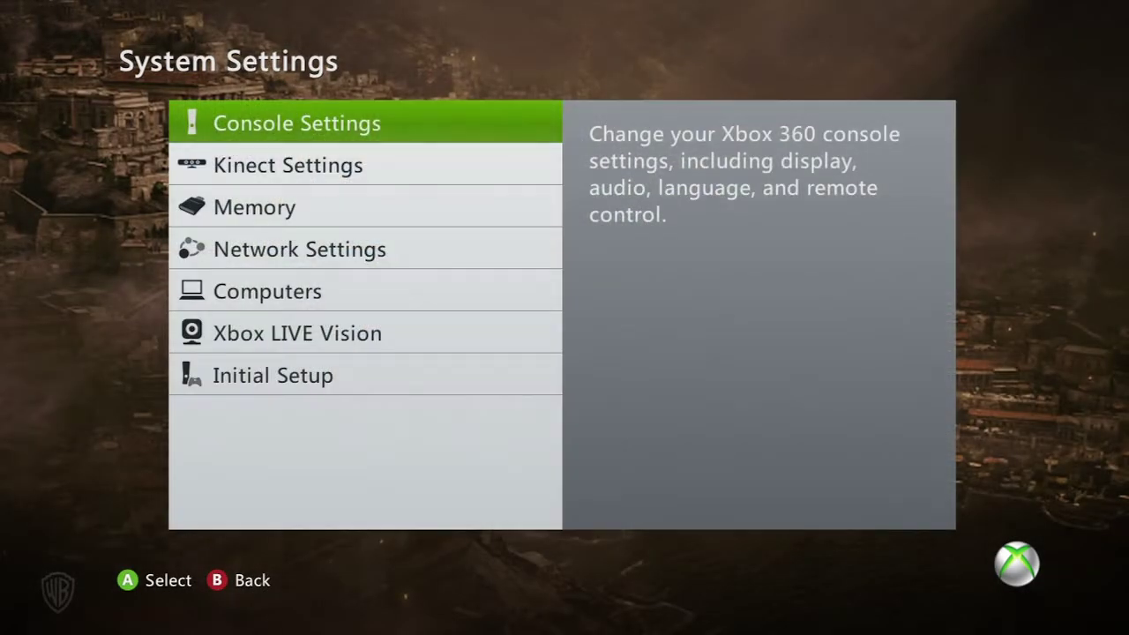
# - Open the network settings for the connected wireless network BTHomeHub2-W5GZ
pyautogui.press('Down')
pyautogui.press('Up')
pyautogui.press('Down')
pyautogui.press('Down')
pyautogui.press('Down')
pyautogui.press('Down')
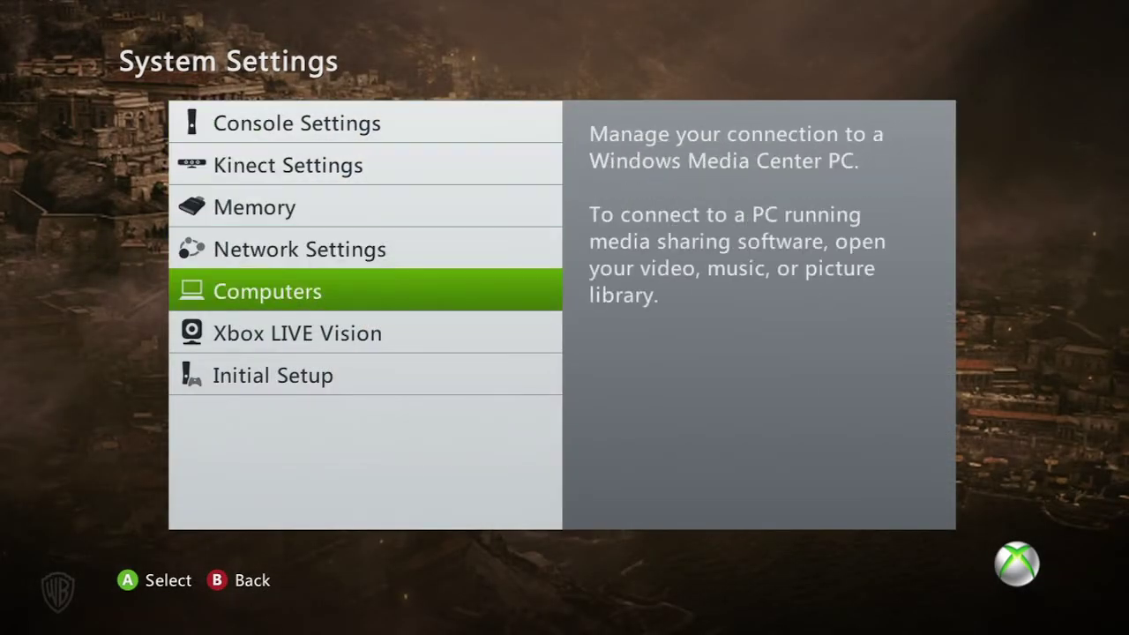
pyautogui.press('Up')
pyautogui.press('Return')
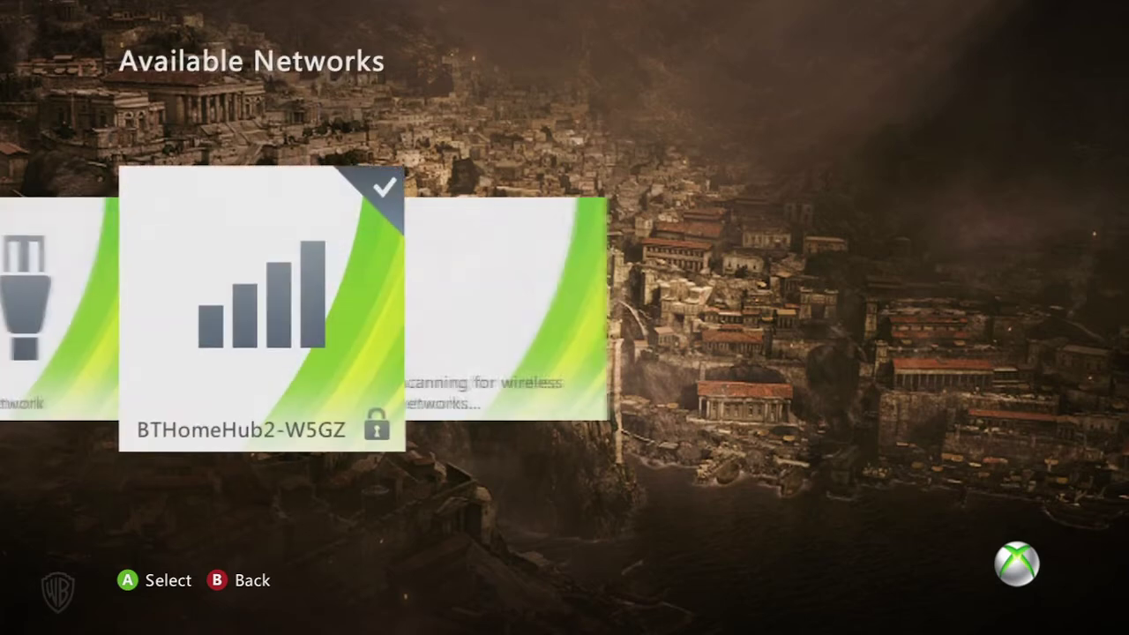
pyautogui.press('Return')
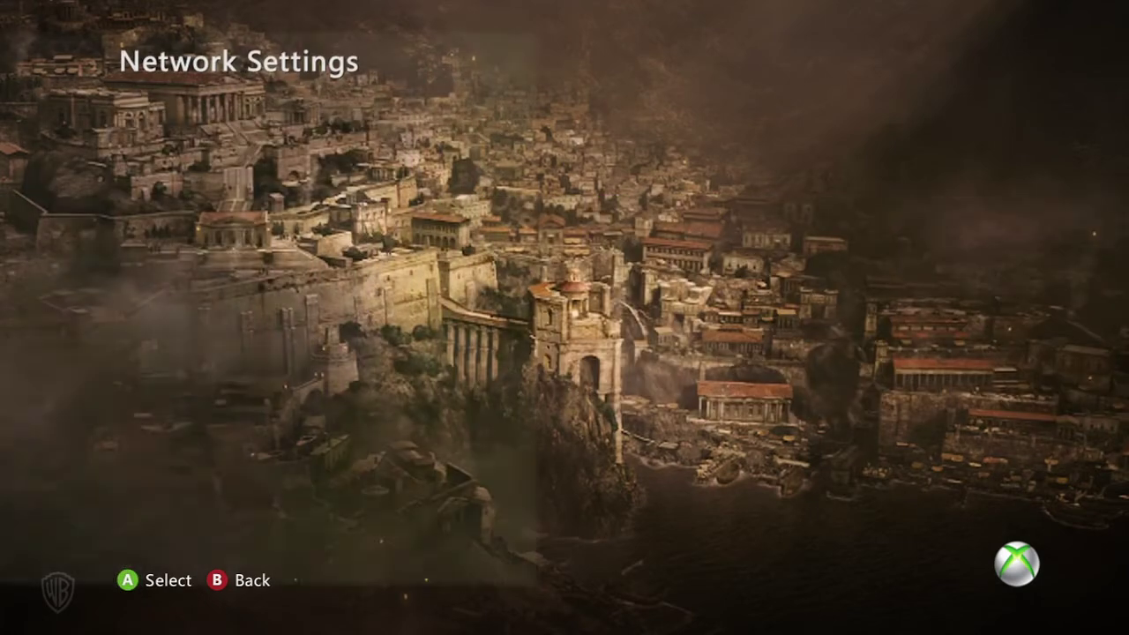
# - Run the Xbox LIVE connection test and agree to sign everyone out
pyautogui.press('Down')
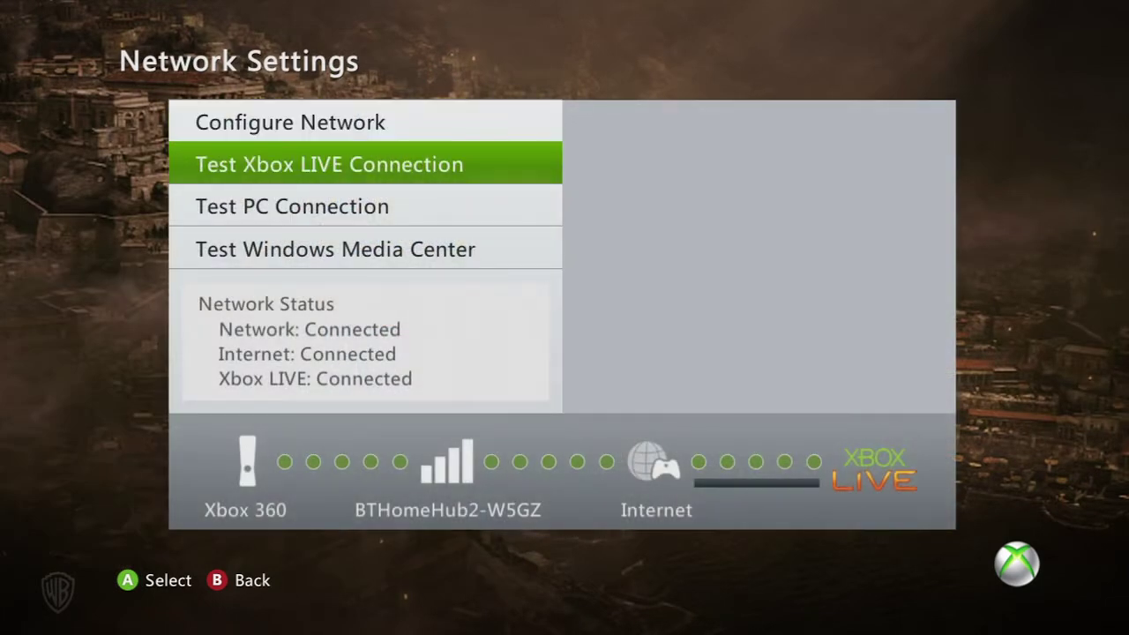
pyautogui.press('Return')
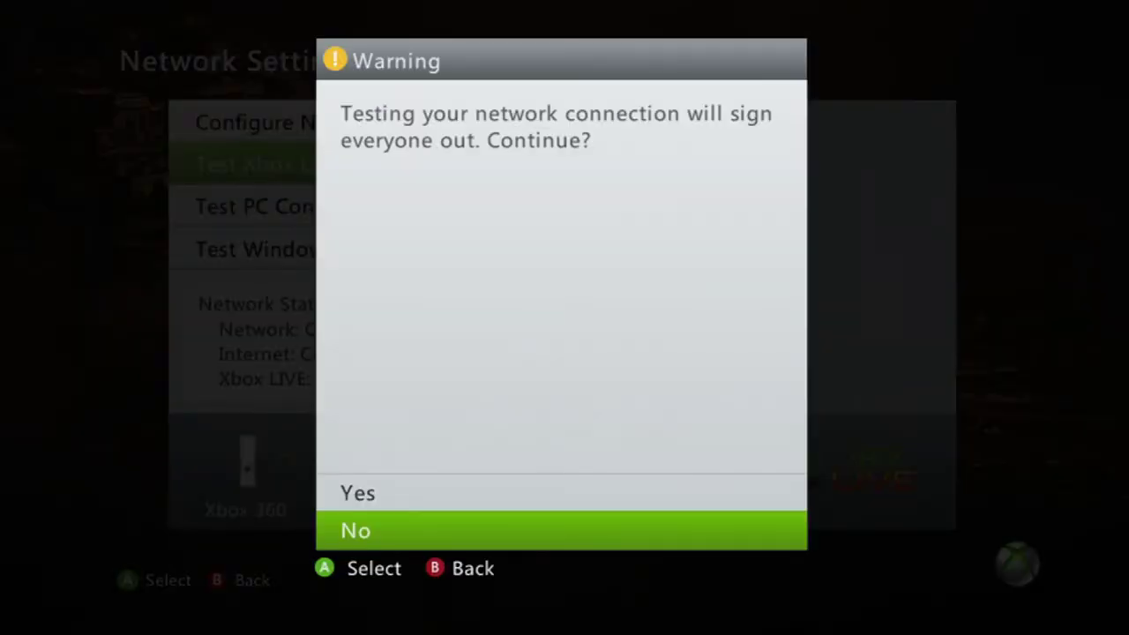
pyautogui.press('Up')
pyautogui.press('Return')
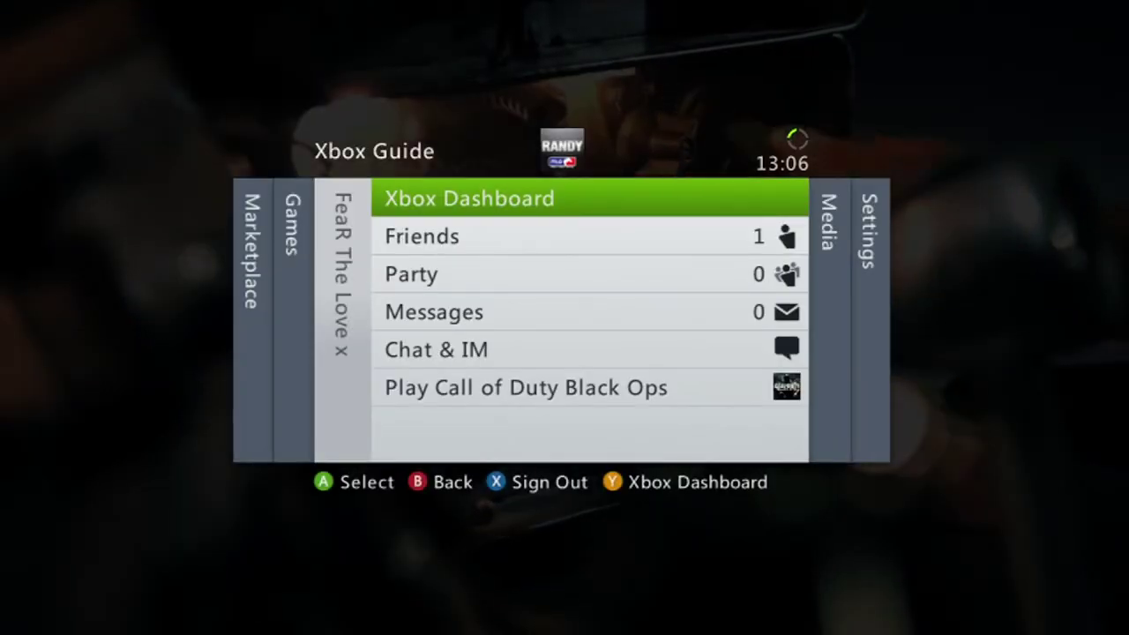
# - Enter Black Ops multiplayer and open the Xbox LIVE Player Match lobby to check the NAT type
pyautogui.press('Escape')
pyautogui.press('Return')
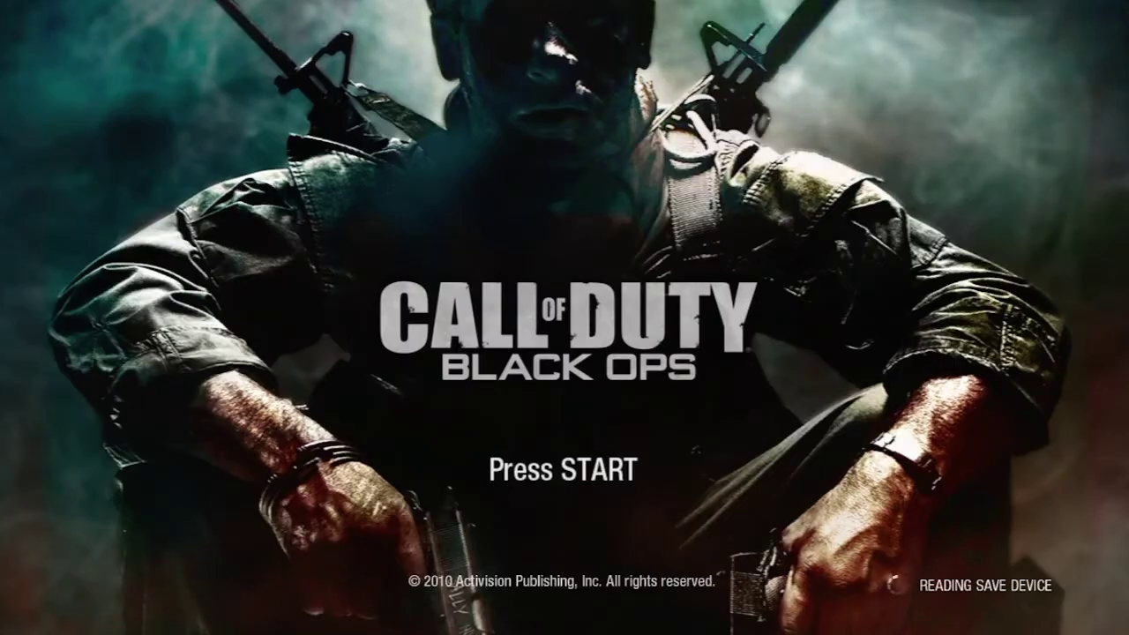
pyautogui.press('Down')
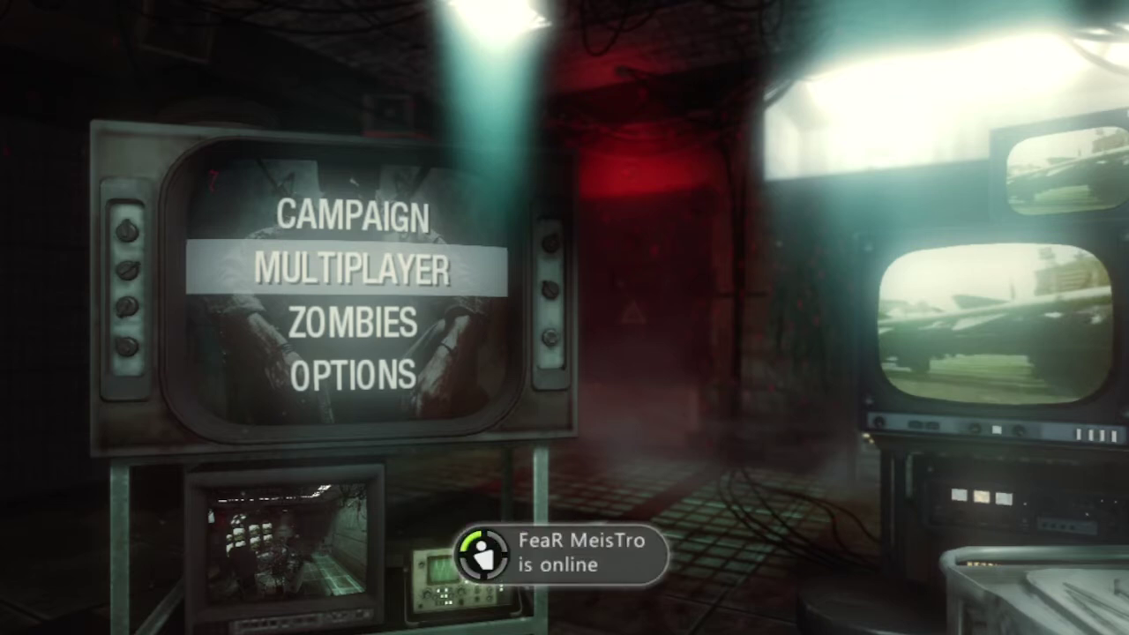
pyautogui.press('Return')
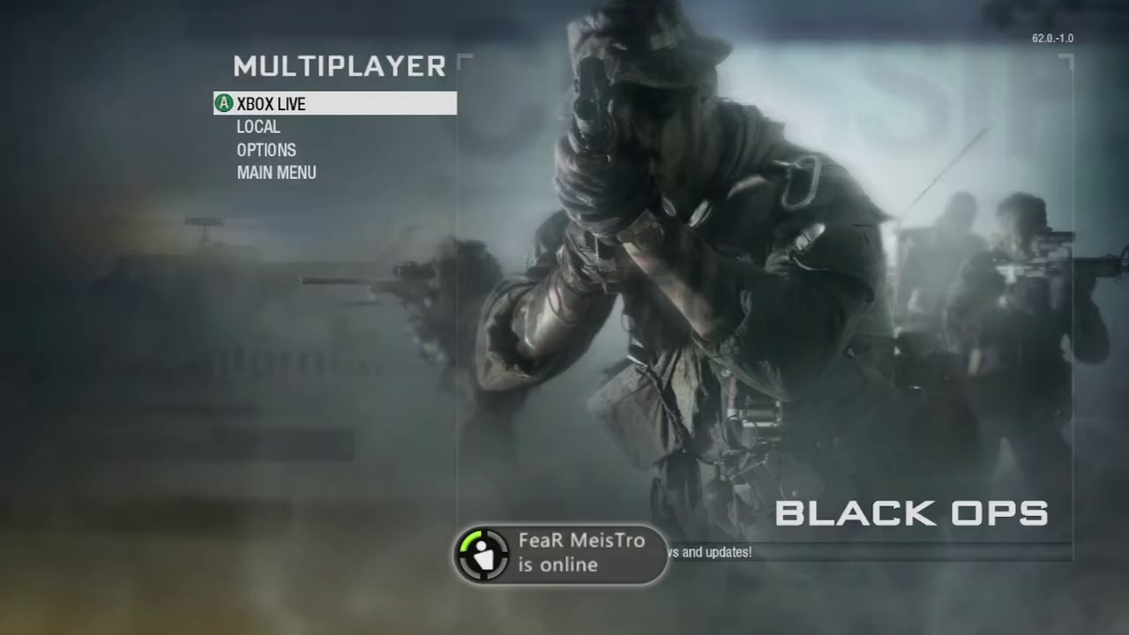
pyautogui.press('Return')
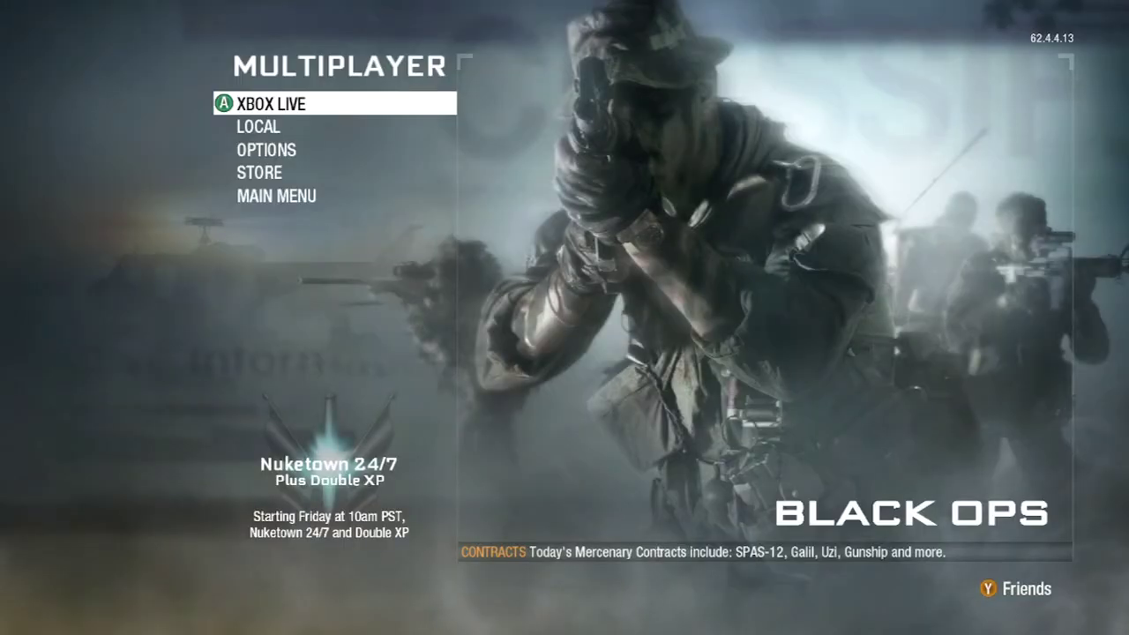
pyautogui.press('Return')
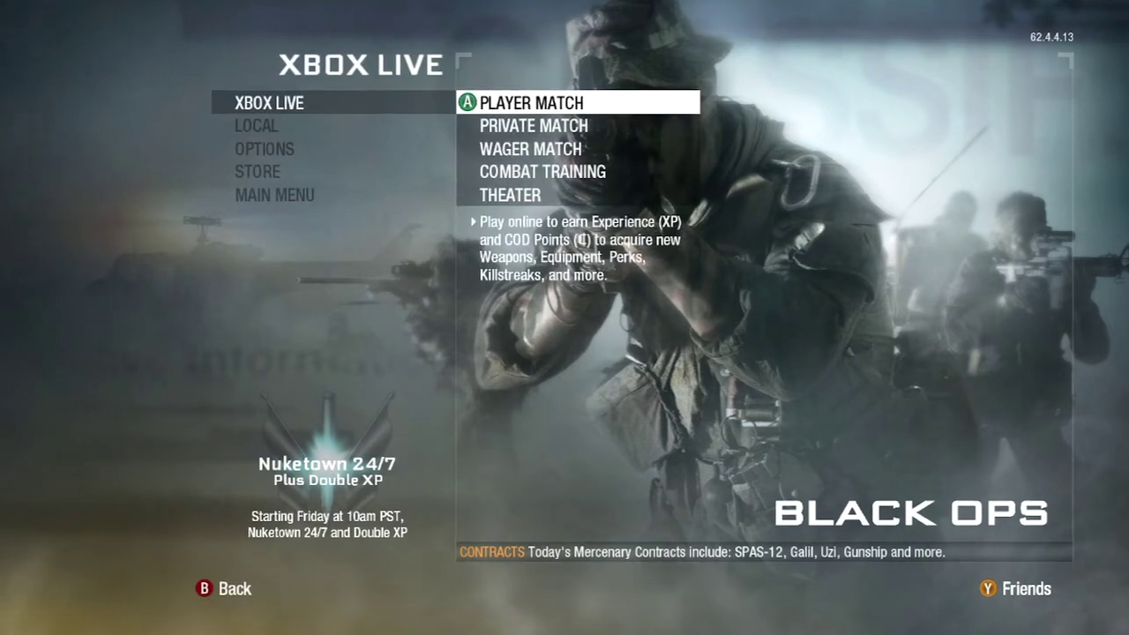
pyautogui.press('Return')
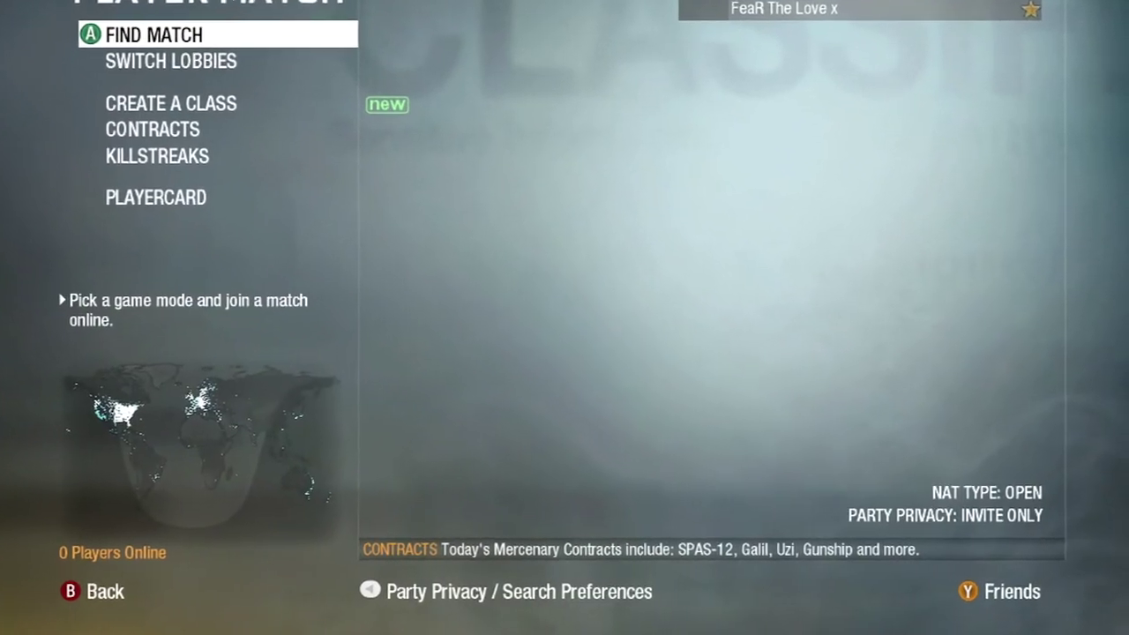
pyautogui.press('Down')
pyautogui.press('Down')
pyautogui.press('Down')
pyautogui.press('Down')
pyautogui.press('Up')
pyautogui.press('Up')
pyautogui.press('Up')
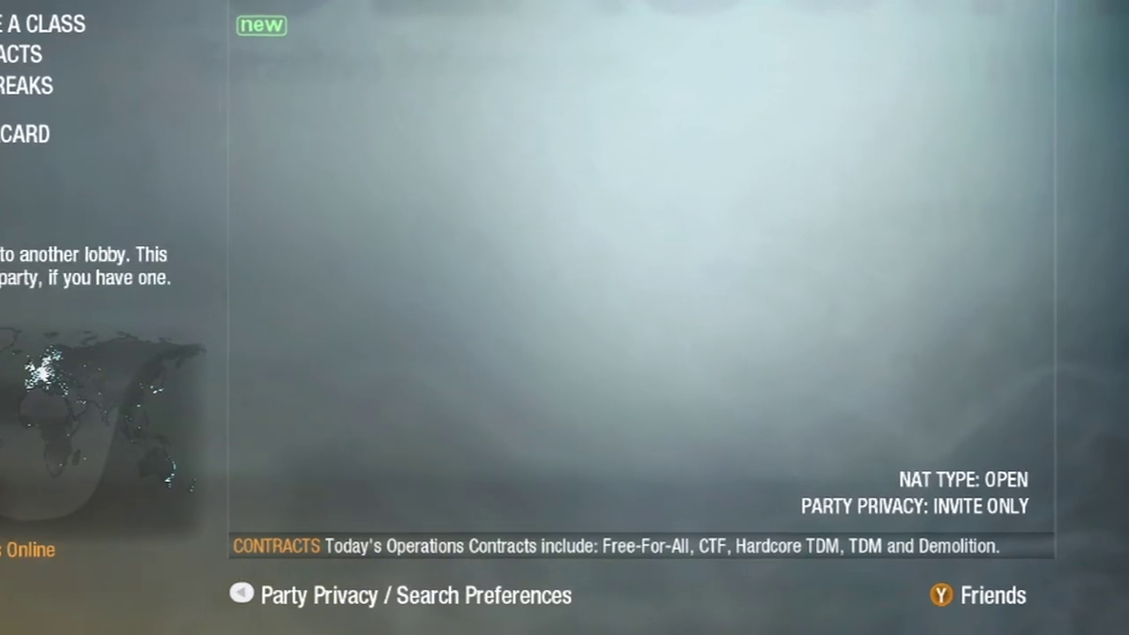
pyautogui.press('Down')
pyautogui.press('Down')
pyautogui.press('Down')
pyautogui.press('Down')
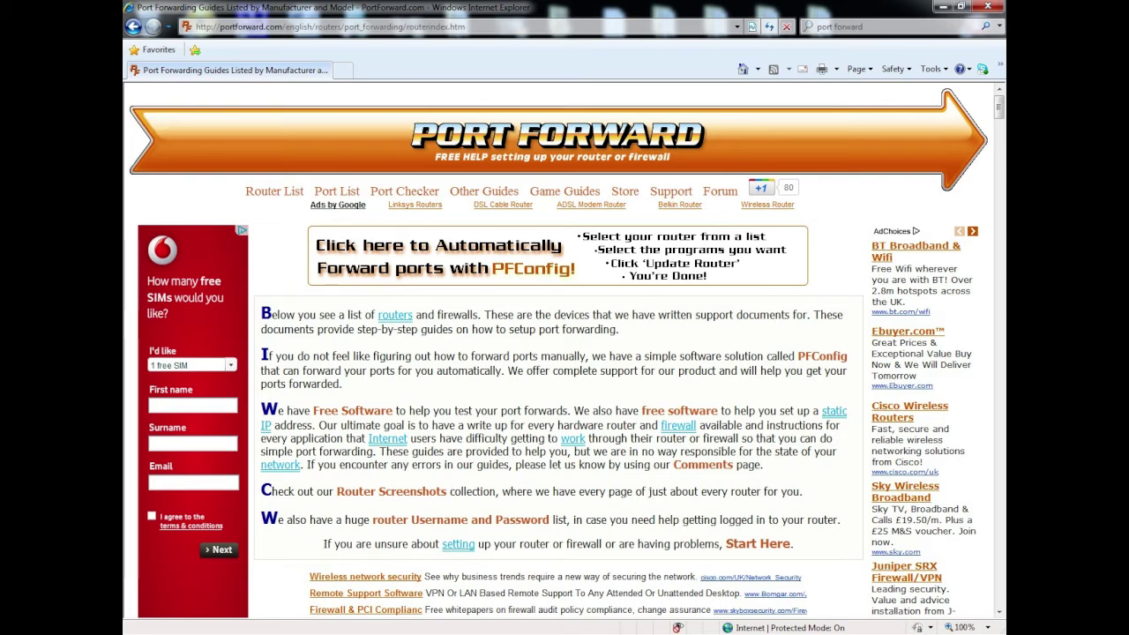
# - Look through the router manufacturers and models listed on PortForward.com in Internet Explorer
pyautogui.scroll(-10, 564, 353)
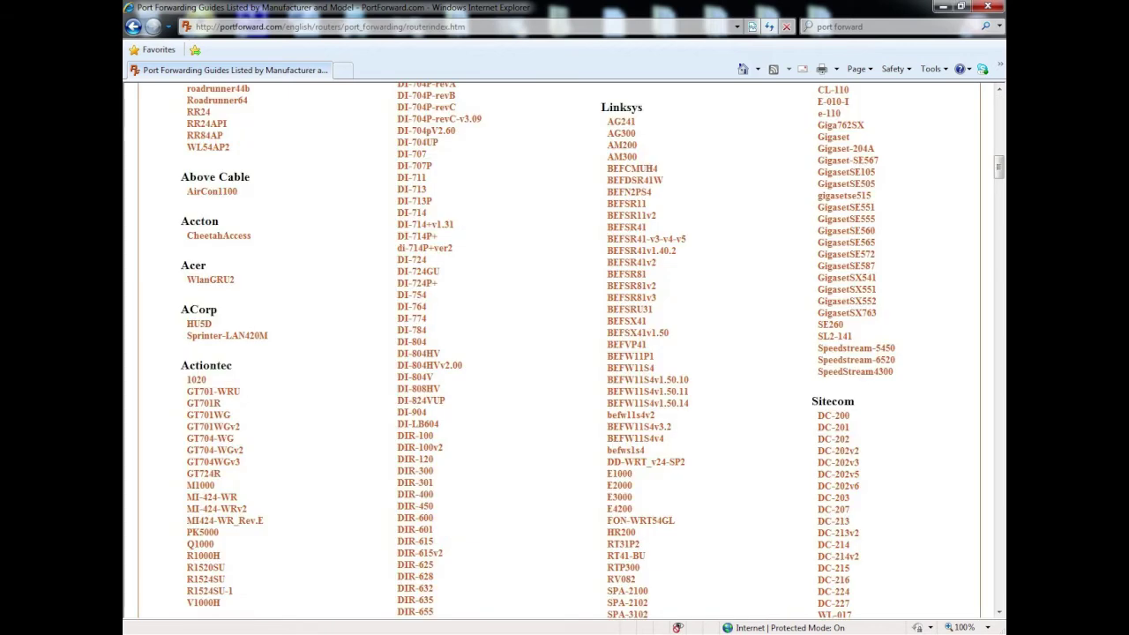